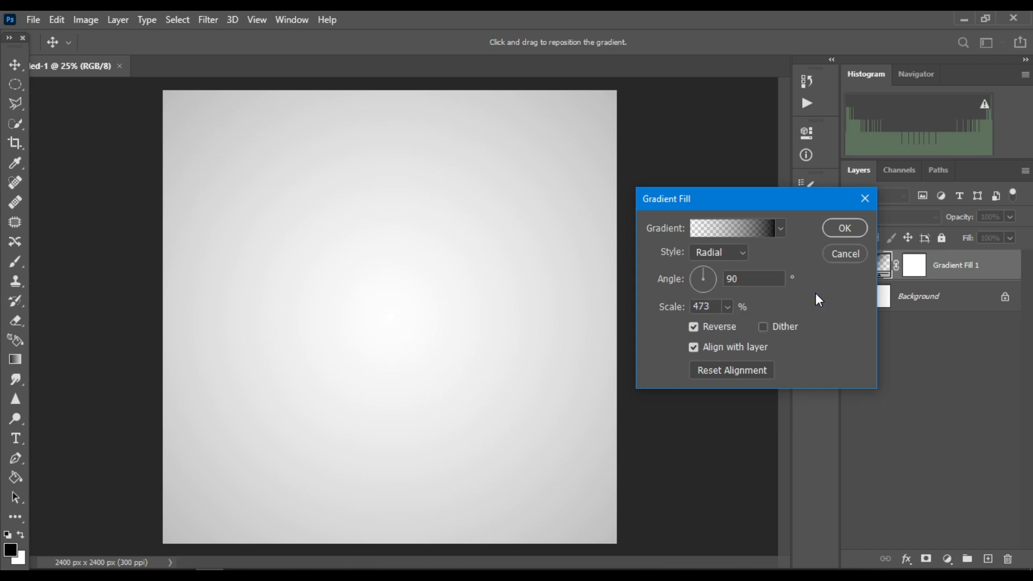
Apply the radial gradient fill layer with angle 90, scale 473% and Reverse enabled
click(841, 235)
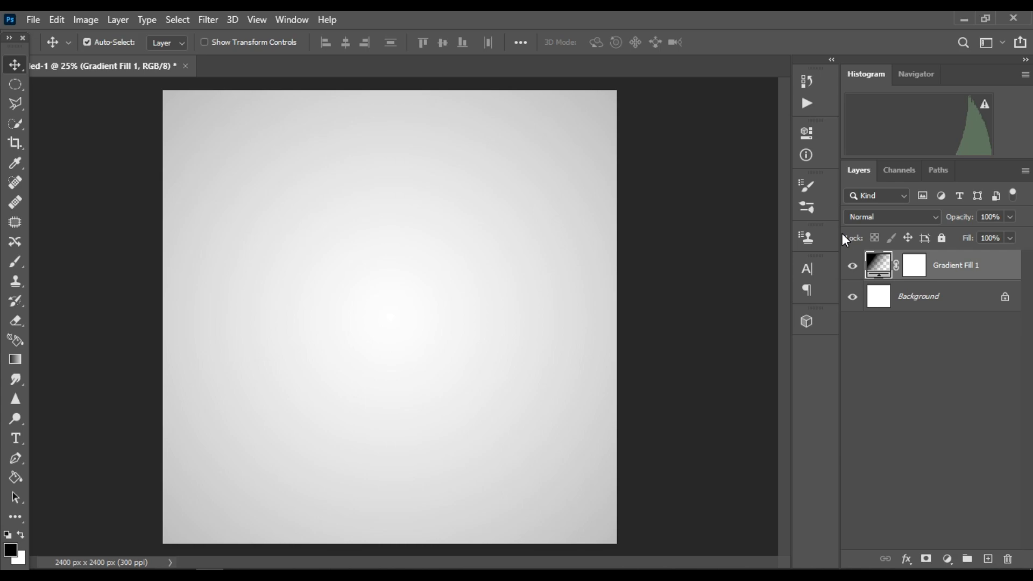
Open the wick.jpg photo as a new document
click(35, 22)
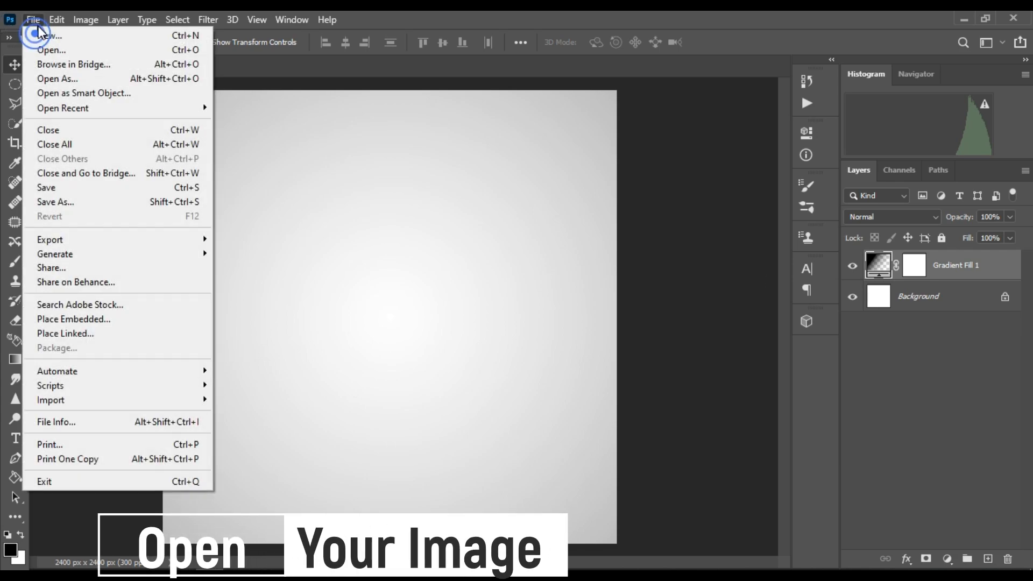
click(51, 51)
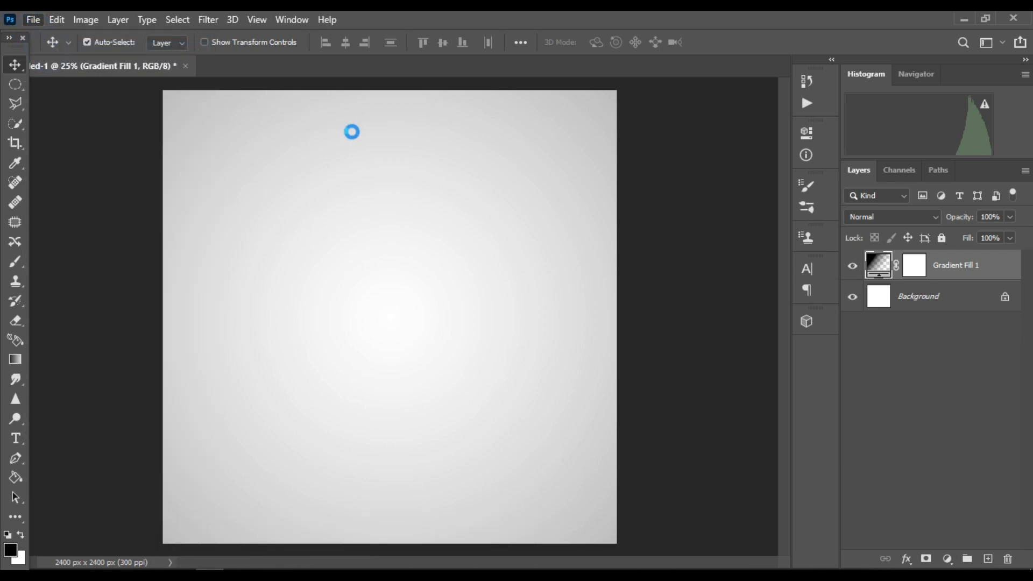
scroll(211, 239, down, 3)
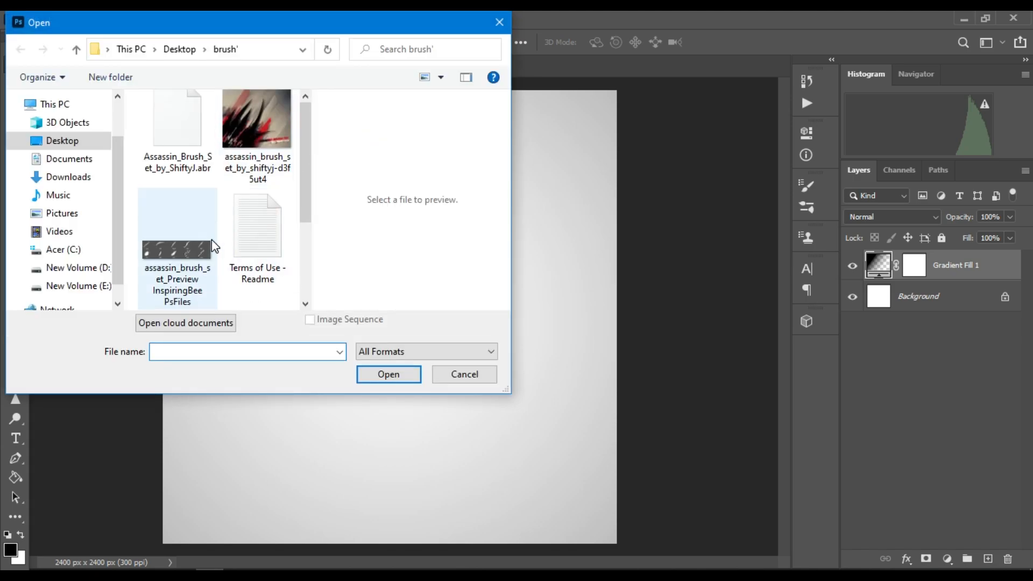
click(188, 261)
click(385, 377)
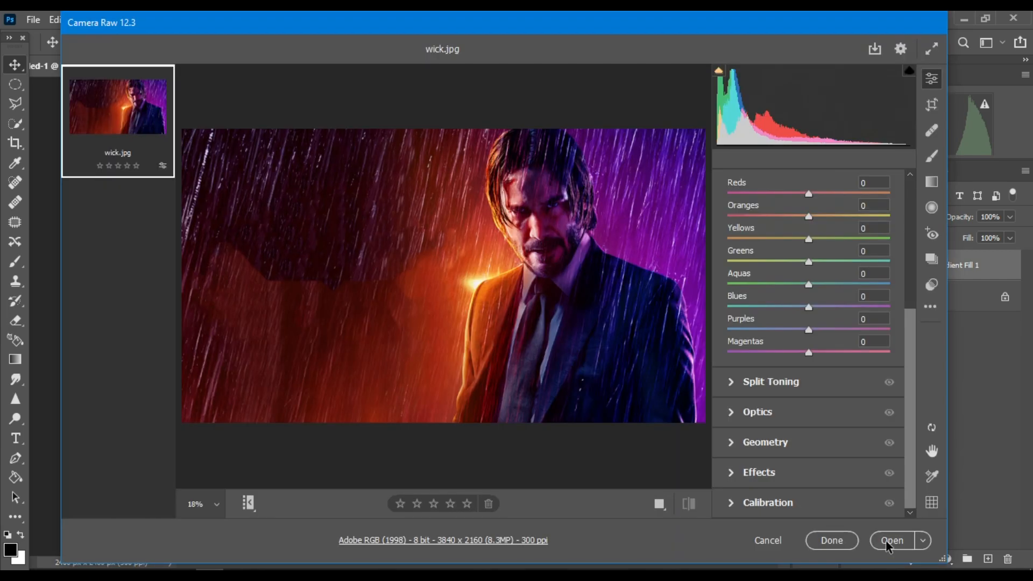
click(887, 543)
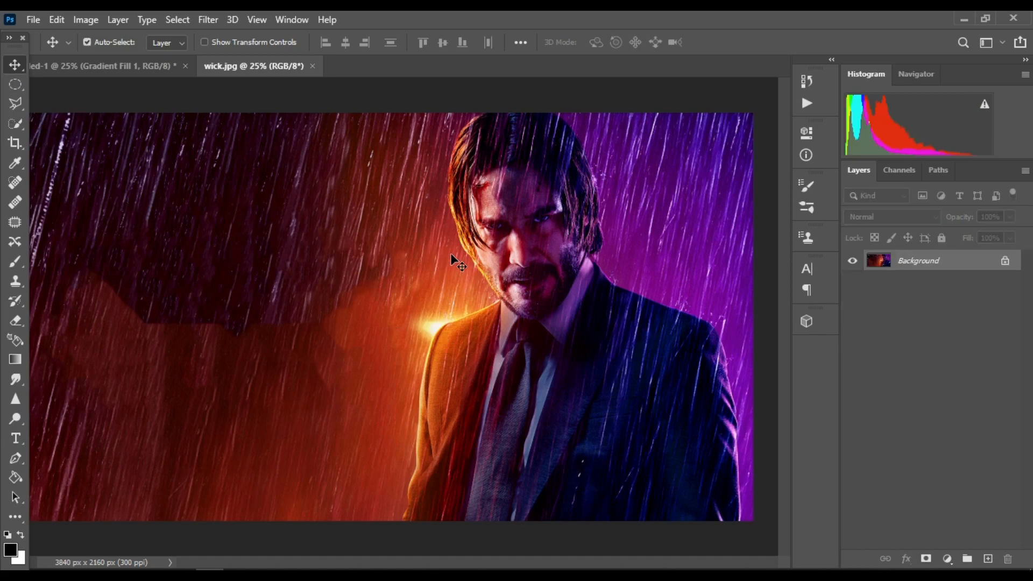
Crop the wick.jpg photo to a square around the man
scroll(453, 264, down, 2)
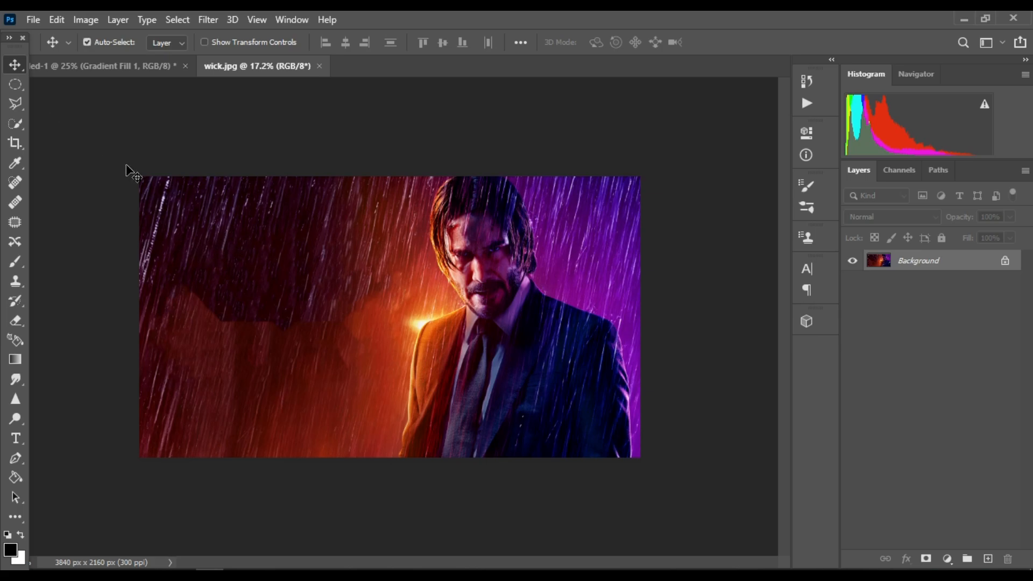
click(16, 142)
drag(134, 288, 247, 295)
key(Return)
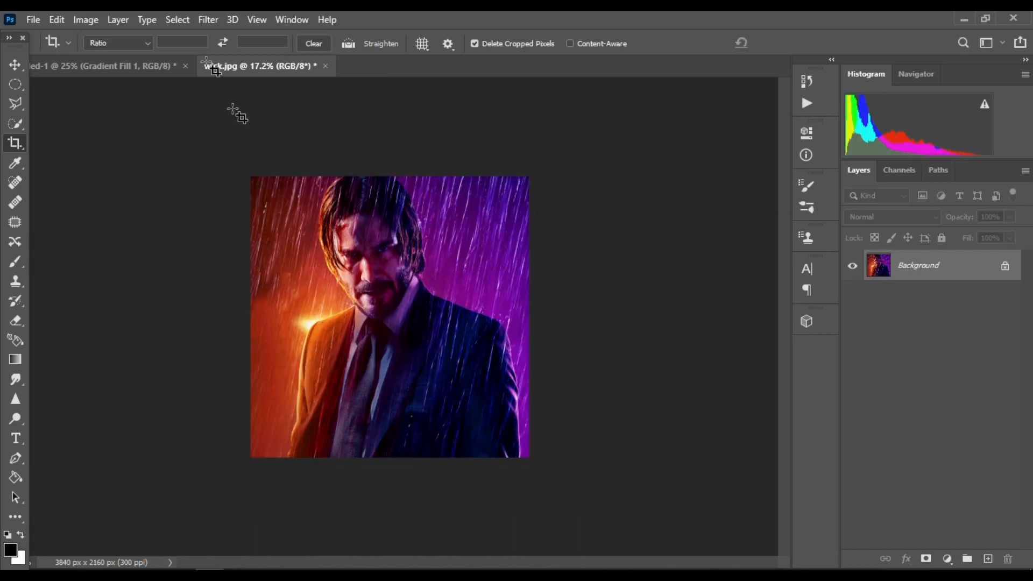
Move the cropped photo into the untitled gradient document as a new layer
click(9, 60)
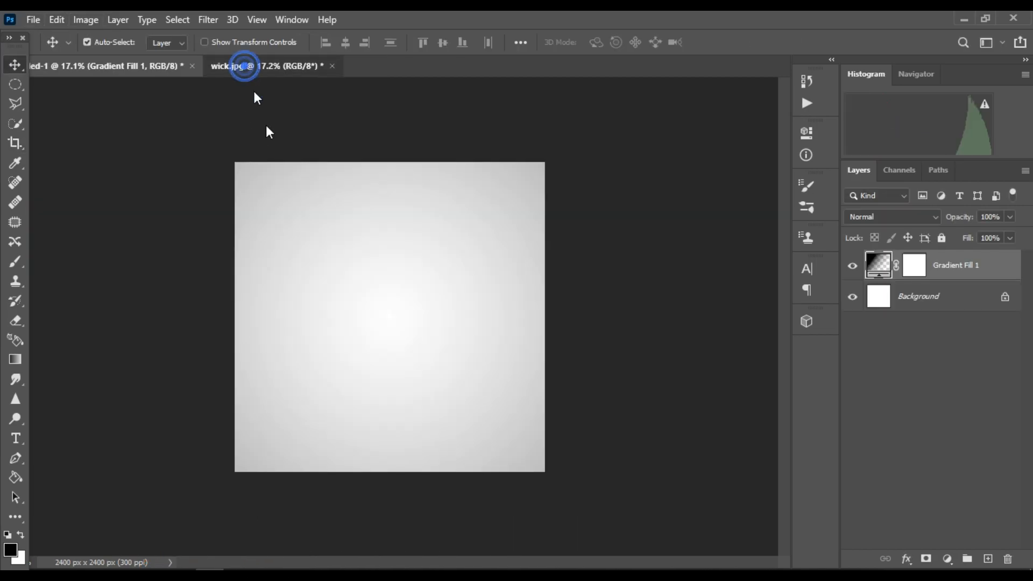
click(244, 66)
drag(392, 278, 361, 277)
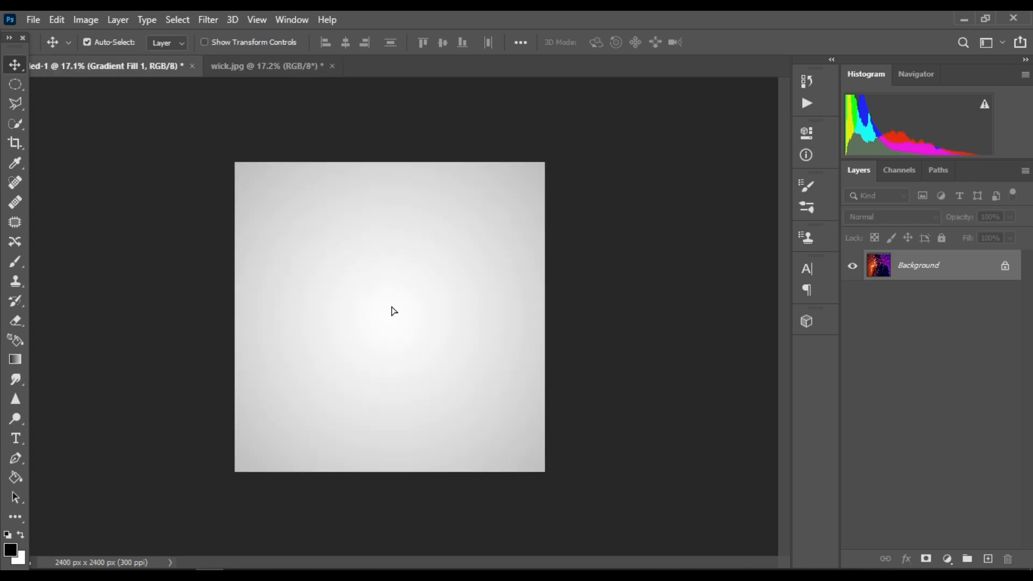
drag(392, 308, 391, 307)
Scale the photo layer to about 112% by 111% so it covers the whole canvas
key(ctrl+t)
drag(254, 445, 234, 472)
drag(530, 317, 538, 321)
drag(384, 170, 392, 168)
key(Return)
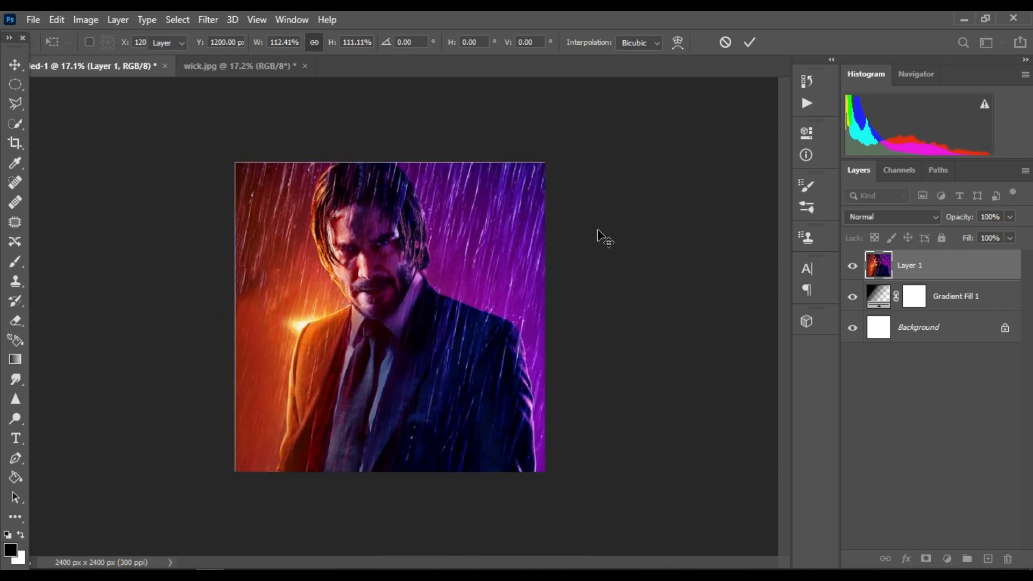
Add a layer mask to Layer 1 and invert it so the photo is hidden
key(ctrl+0)
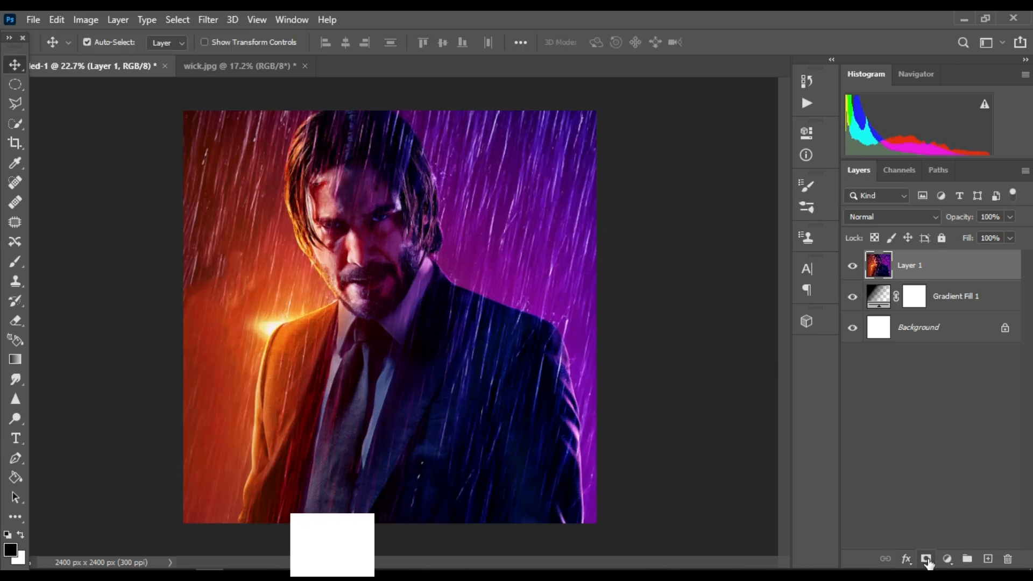
click(926, 558)
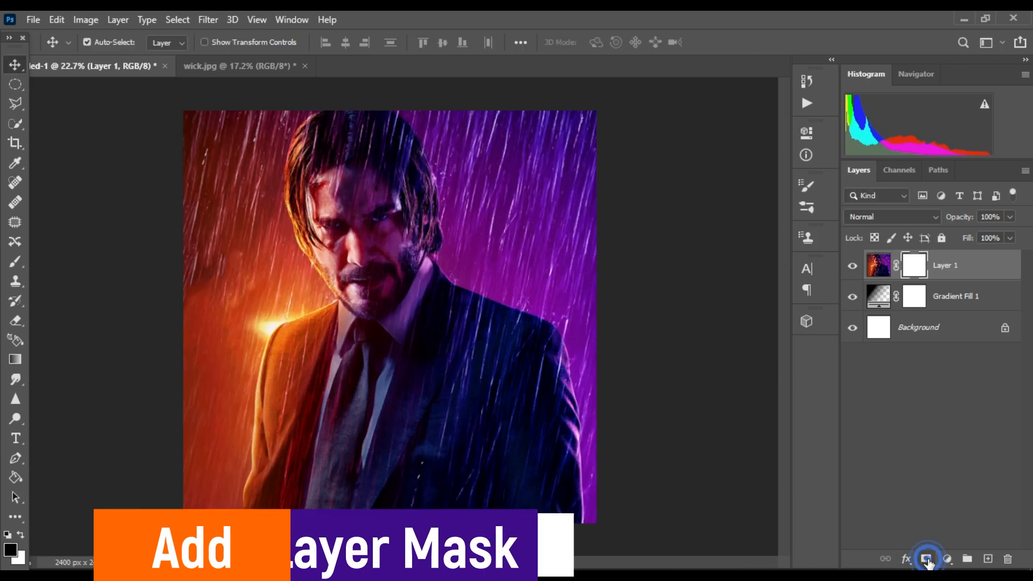
click(917, 270)
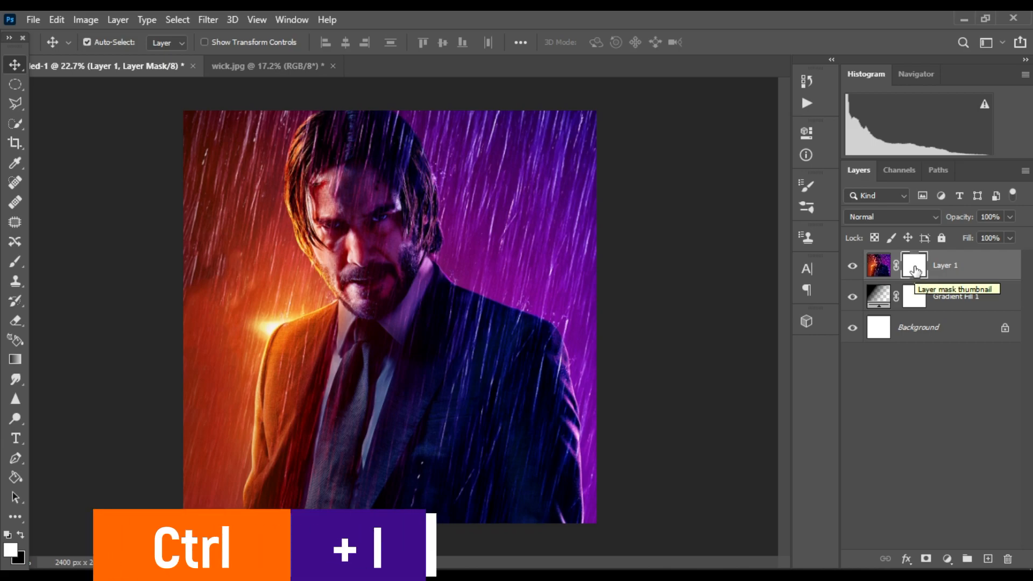
key(ctrl+i)
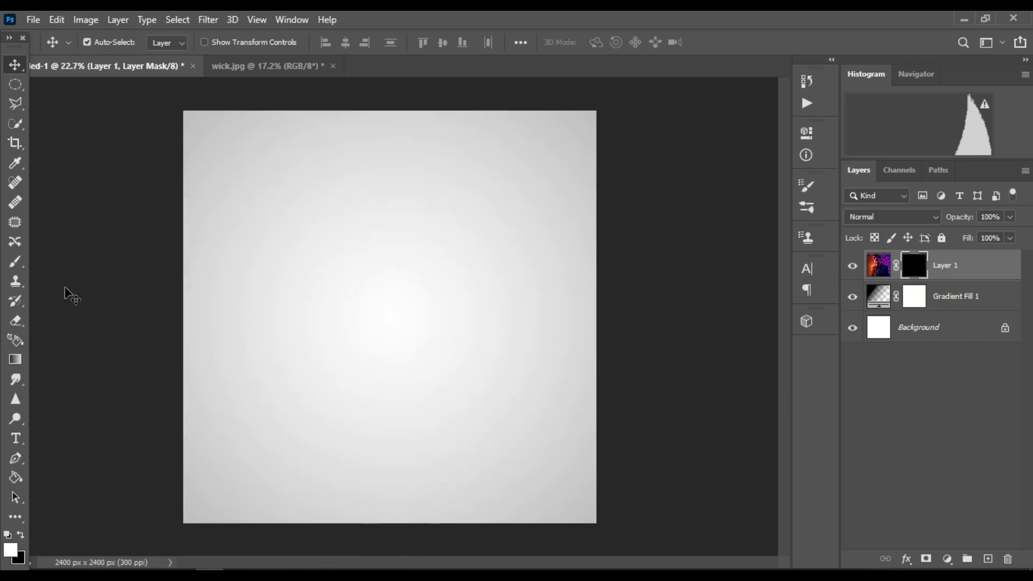
Select the Brush tool with the 702 spatter brush tip and set its spacing to 15%
key(b)
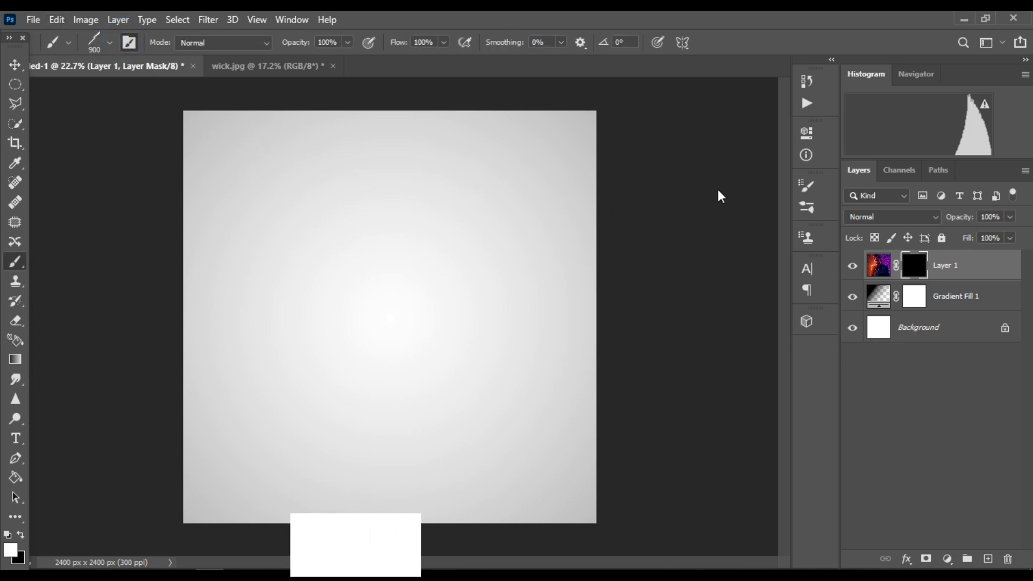
click(130, 45)
click(130, 44)
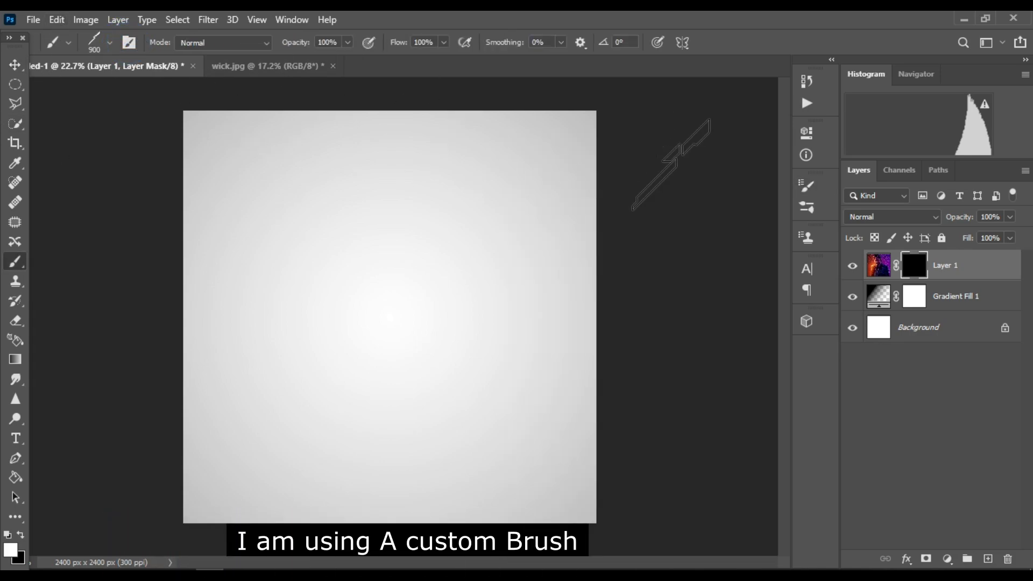
click(129, 43)
scroll(666, 264, down, 2)
click(656, 226)
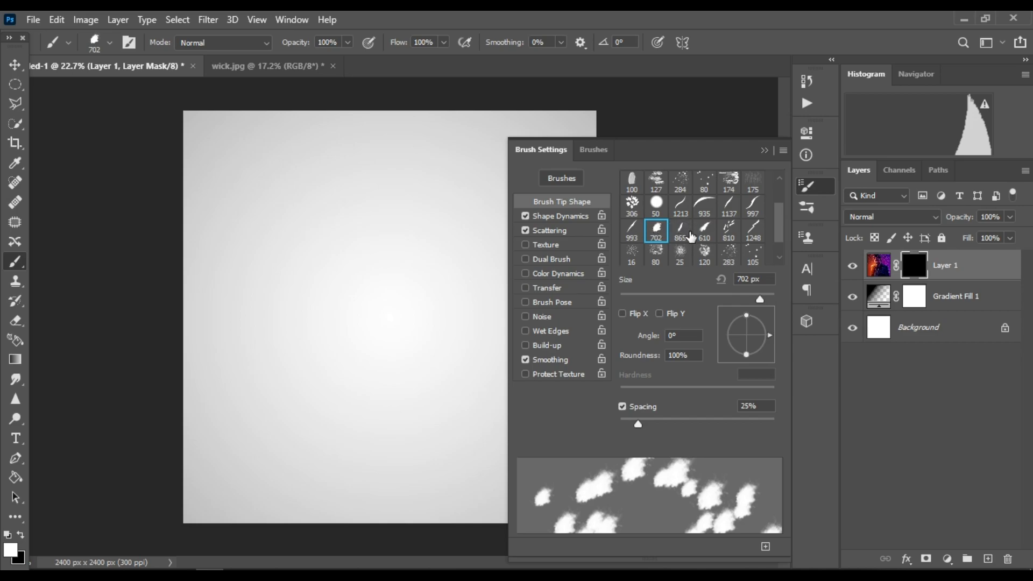
mouse_move(640, 425)
mouse_down()
mouse_move(621, 425)
mouse_move(650, 424)
mouse_move(630, 424)
mouse_up()
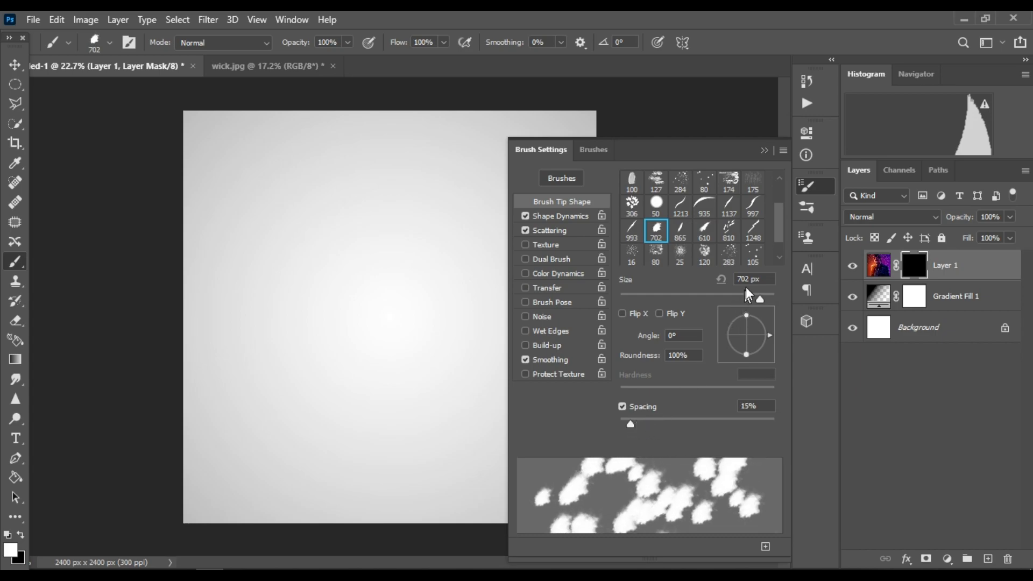
click(764, 151)
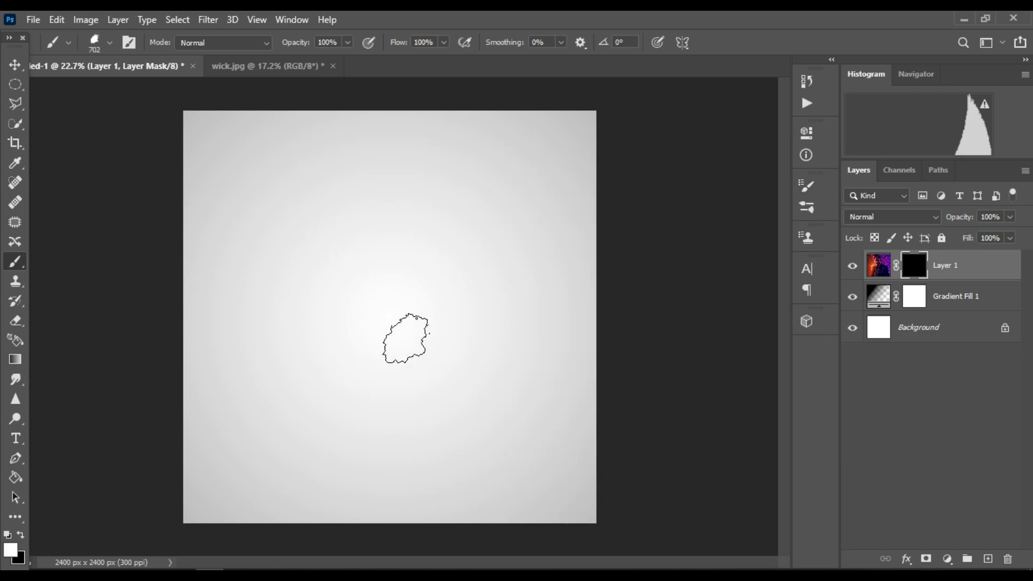
Enlarge the brush to about 2200 px and stamp white on the mask to reveal the head and body
key(bracketright)
key(bracketright)
key(bracketright)
key(bracketright)
key(bracketright)
key(bracketright)
key(bracketright)
key(bracketright)
key(bracketright)
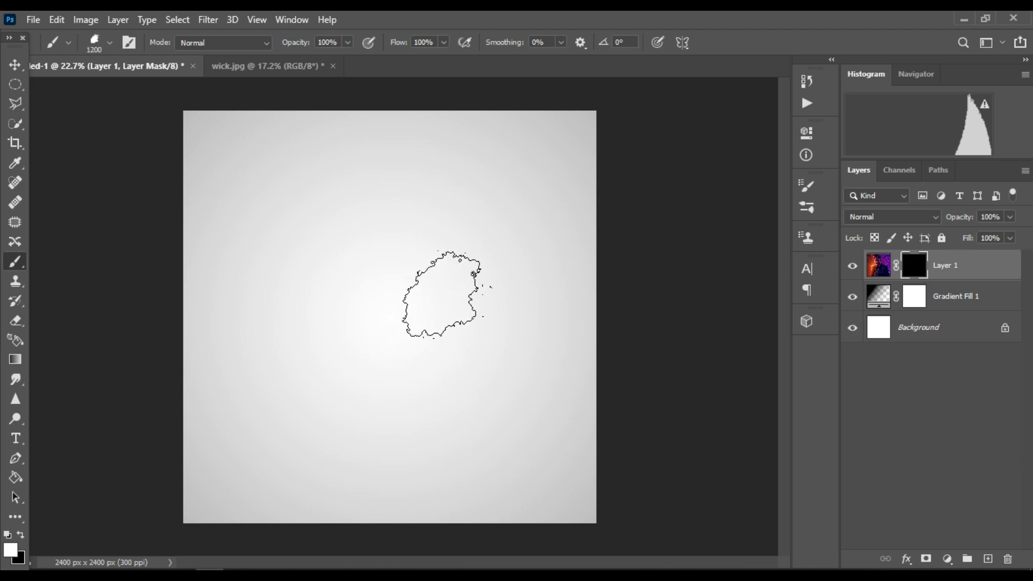
key(bracketright)
key(bracketright)
key(bracketright)
key(bracketright)
key(bracketright)
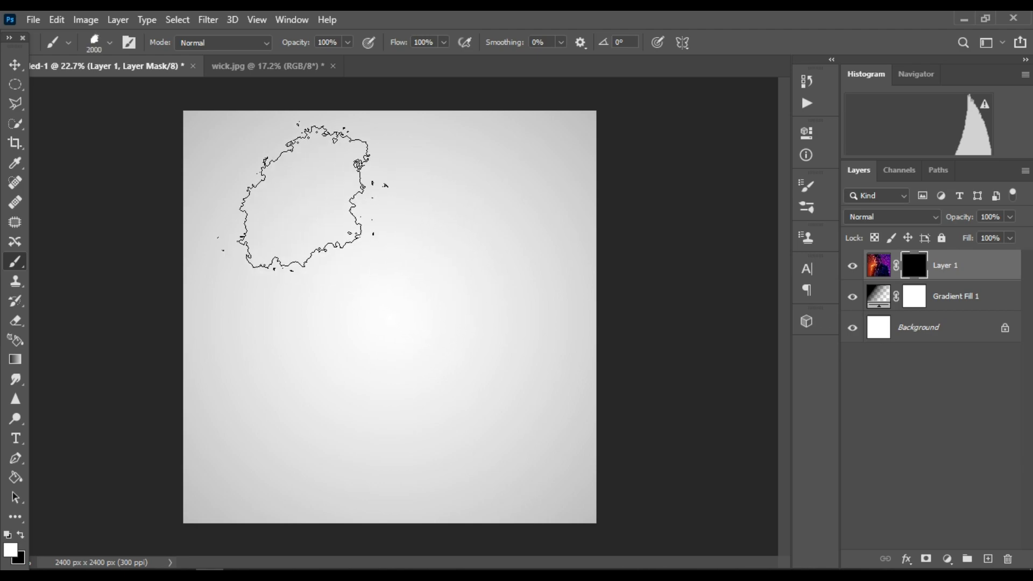
click(300, 188)
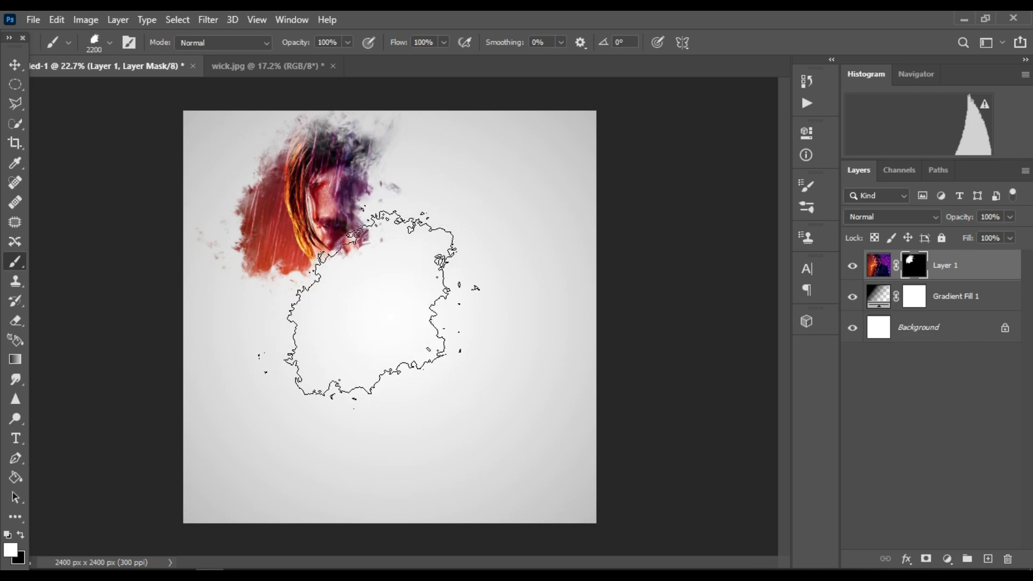
click(376, 242)
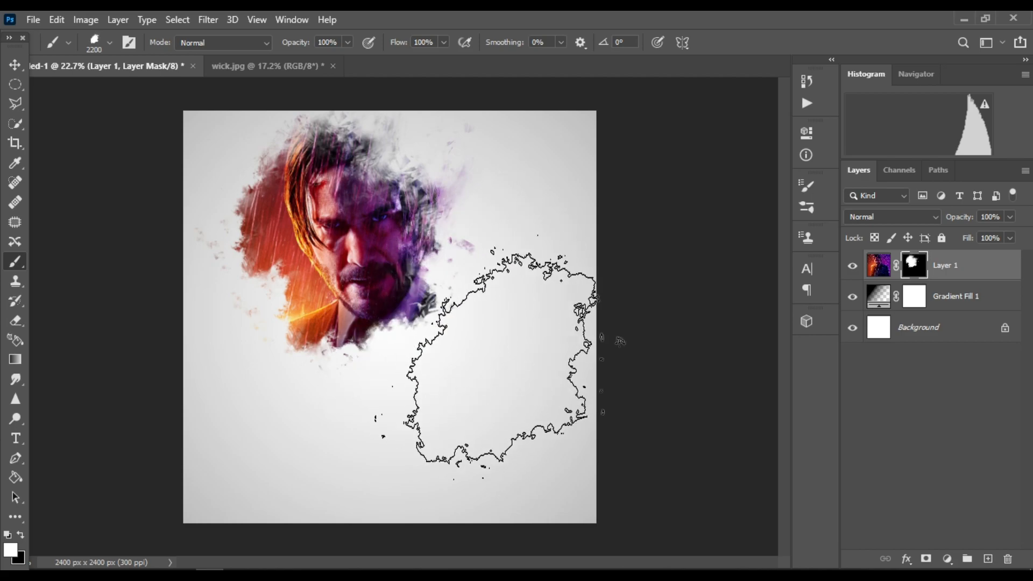
click(482, 327)
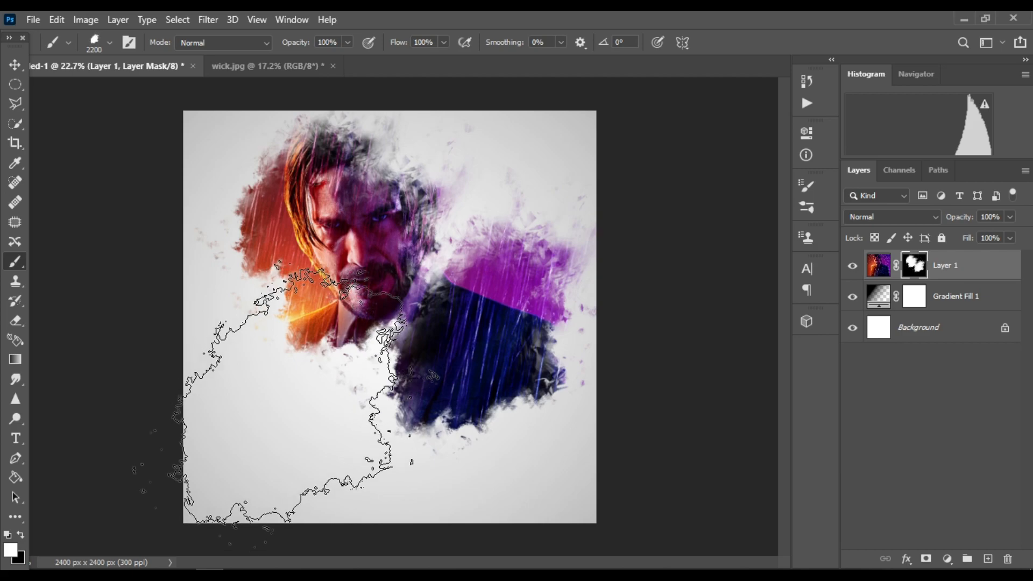
click(258, 437)
Shrink the brush to 1000 px and stamp more white on the mask around the chest and tie
key(bracketleft)
key(bracketleft)
key(bracketleft)
key(bracketleft)
key(bracketleft)
key(bracketleft)
key(bracketleft)
key(bracketleft)
key(bracketleft)
key(bracketleft)
key(bracketleft)
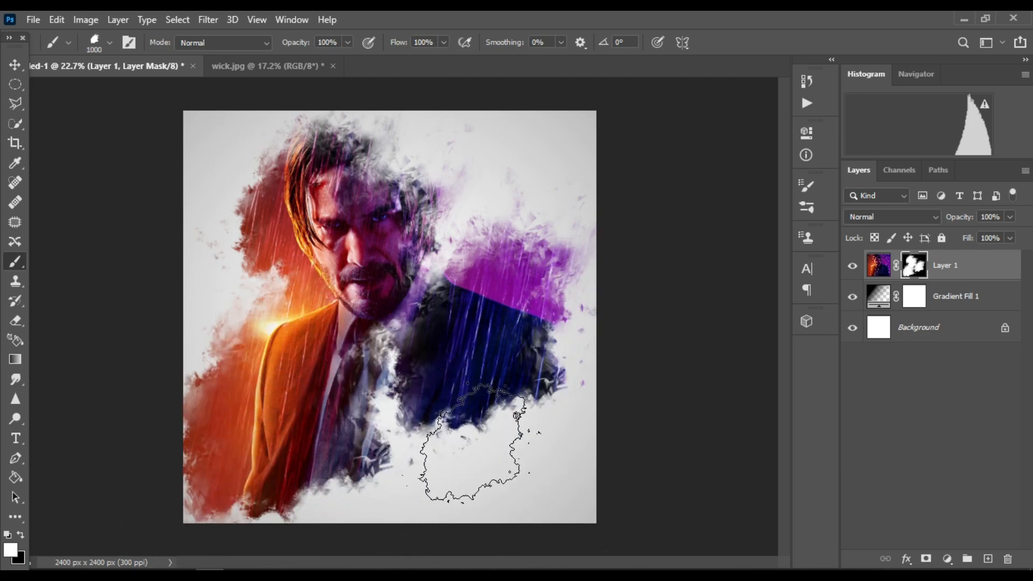
click(472, 427)
key(bracketleft)
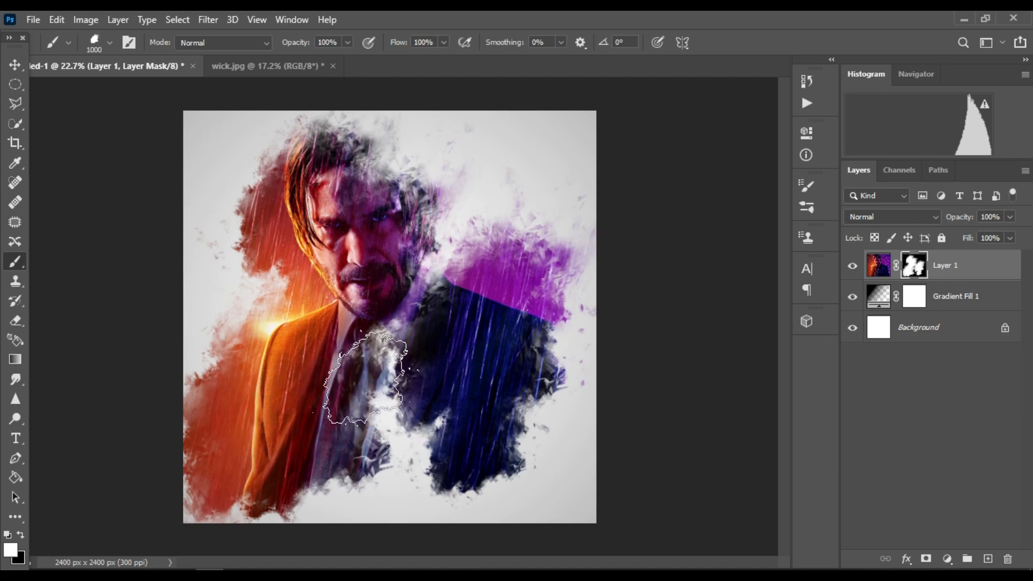
click(384, 347)
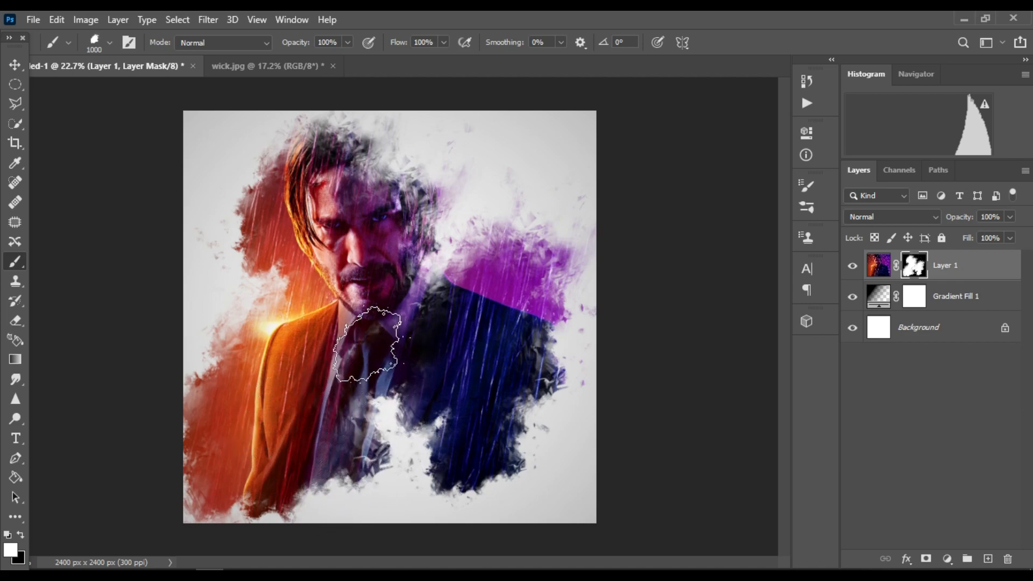
click(407, 275)
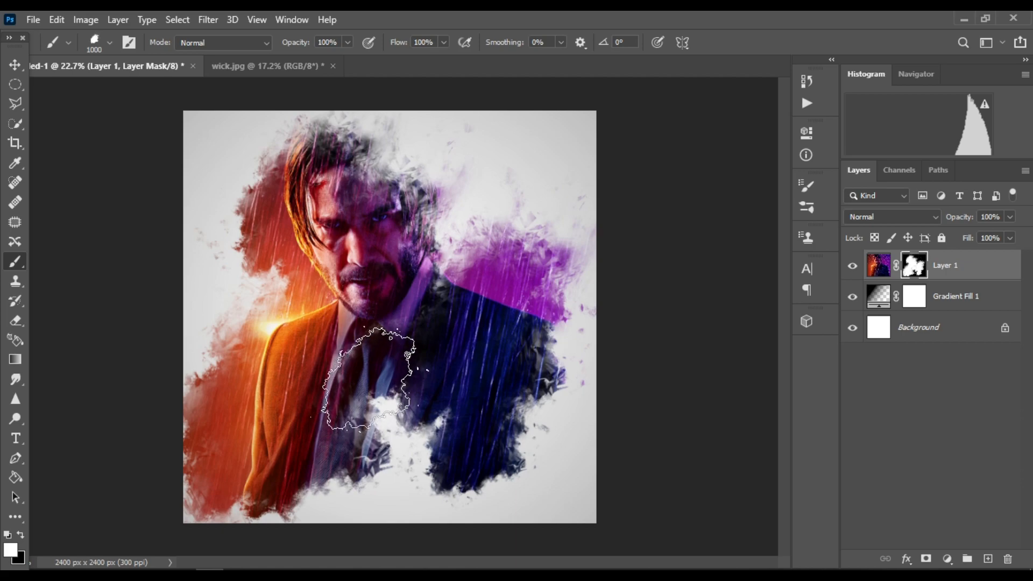
click(363, 172)
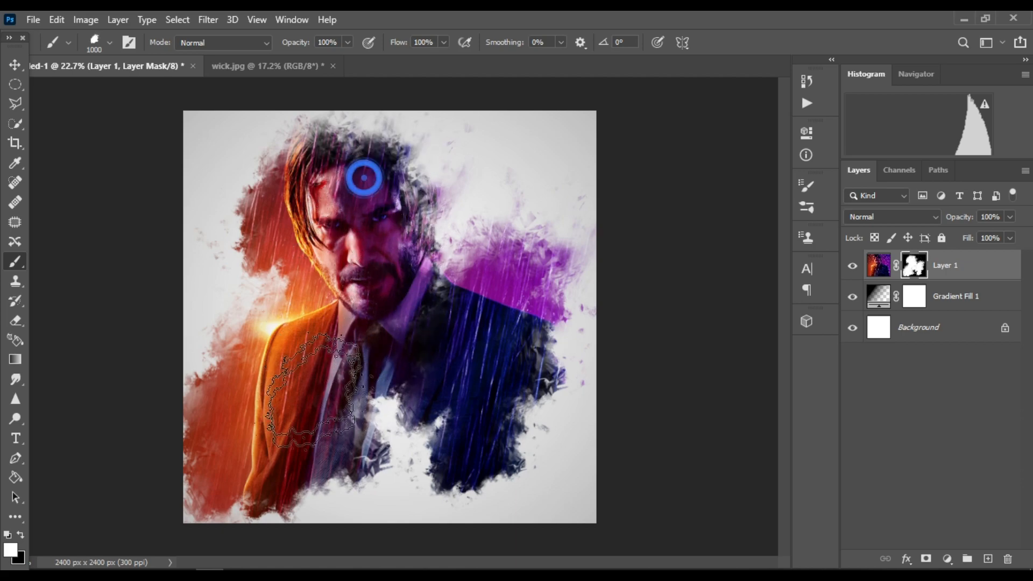
click(388, 401)
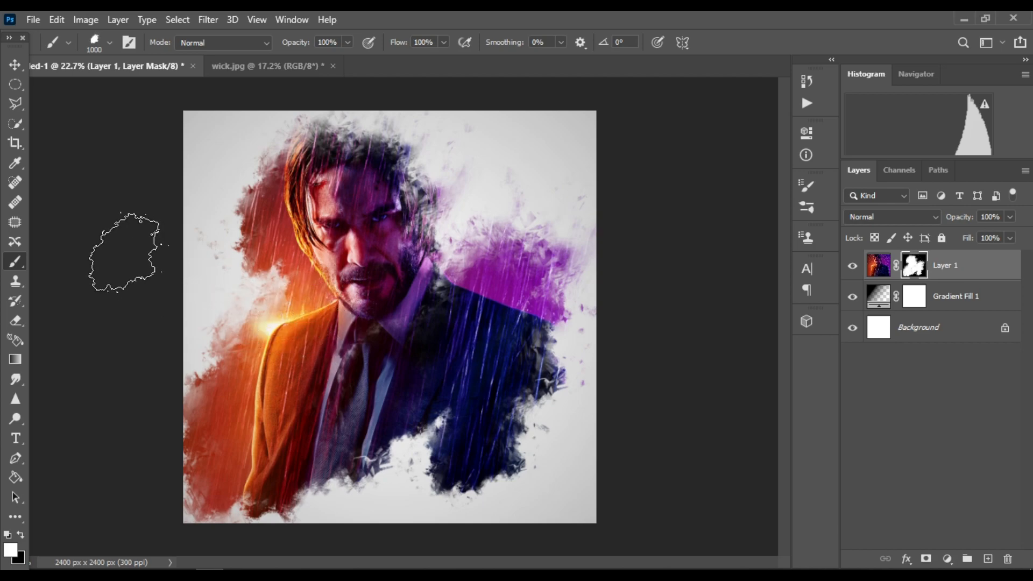
Choose the 1248 streak brush tip in Brush Settings
click(109, 43)
click(128, 43)
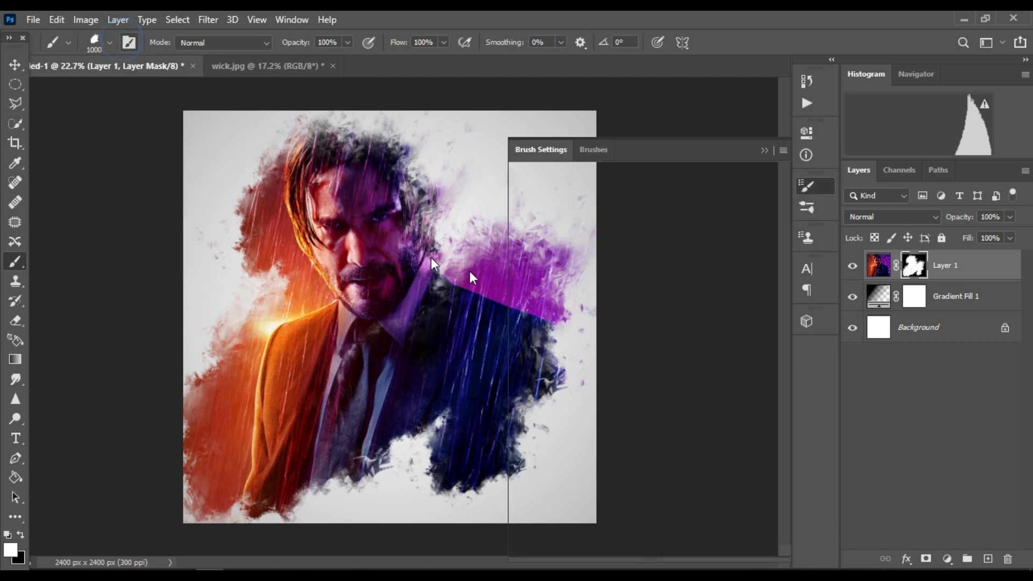
scroll(673, 265, down, 1)
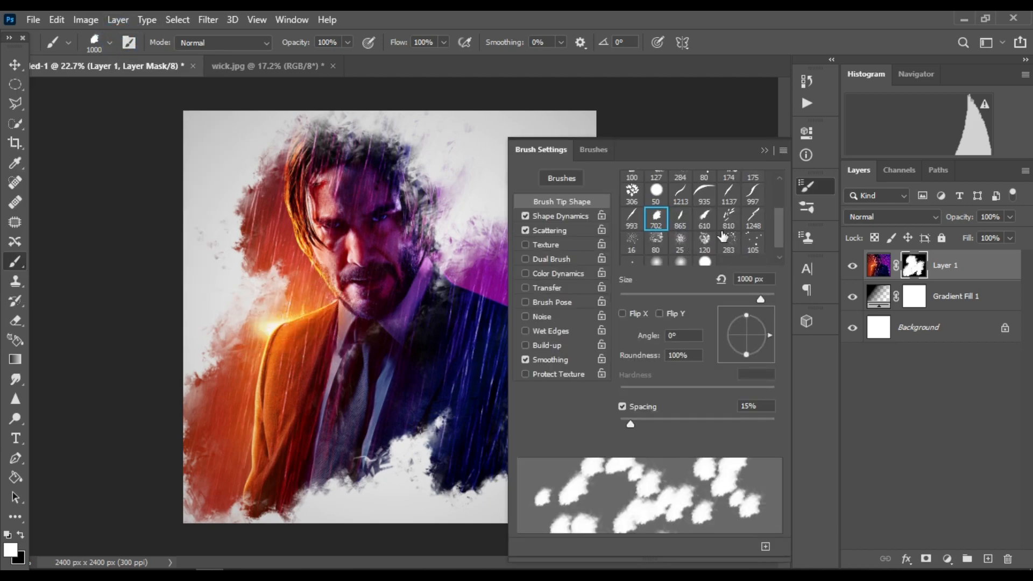
click(754, 221)
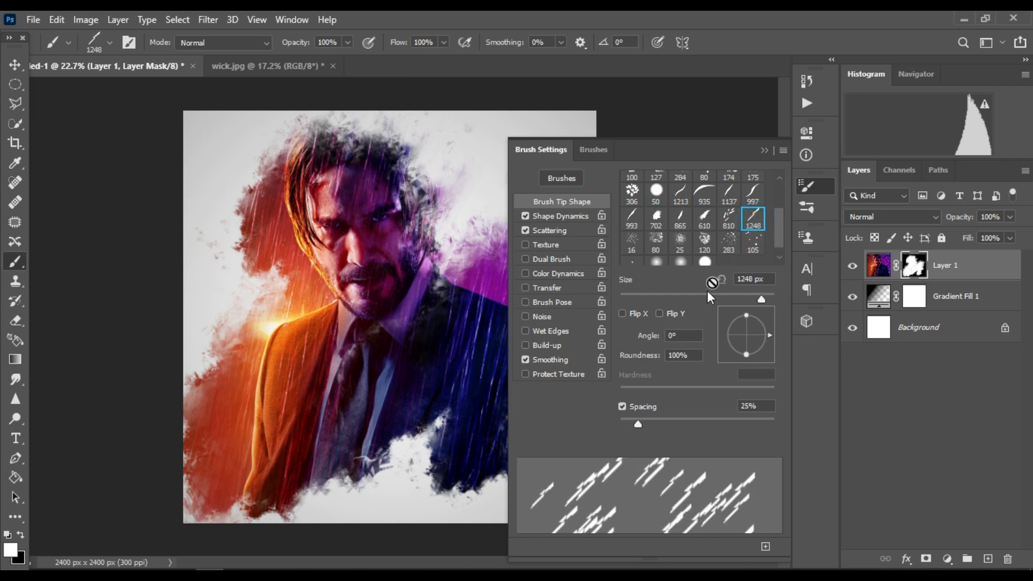
Adjust the streak brush's Scattering amount and lower Shape Dynamics Size Jitter to 52%, then close Brush Settings
click(556, 229)
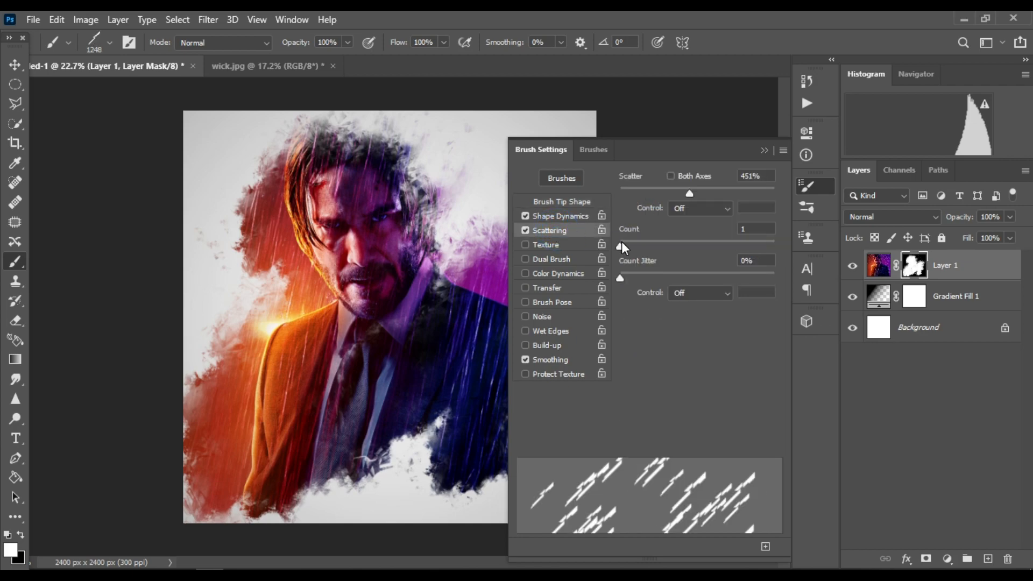
mouse_move(691, 194)
mouse_down()
mouse_move(643, 193)
mouse_move(685, 192)
mouse_move(672, 195)
mouse_up()
click(546, 217)
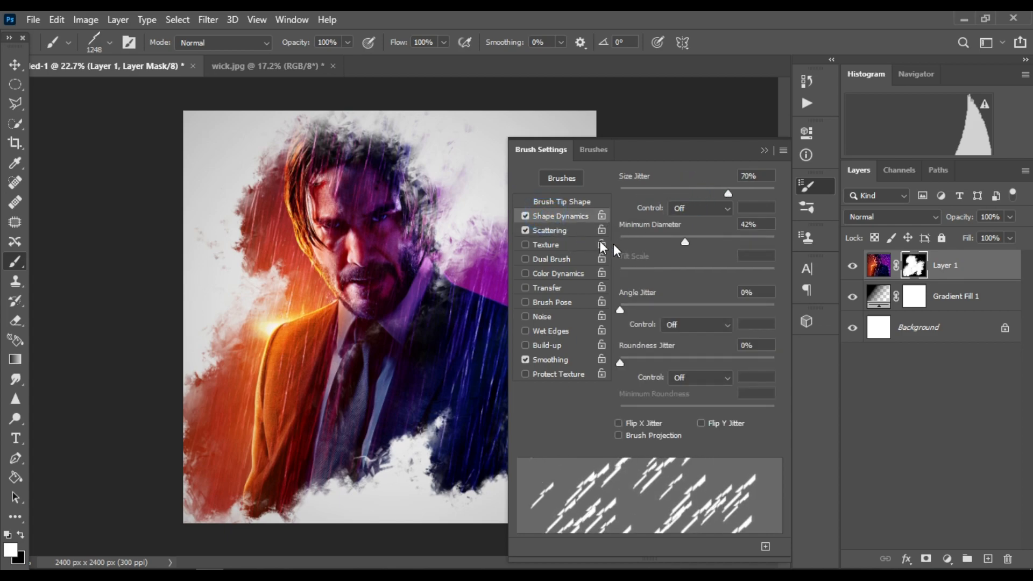
mouse_move(718, 192)
mouse_down()
mouse_move(681, 196)
mouse_move(735, 195)
mouse_move(638, 191)
mouse_move(700, 193)
mouse_up()
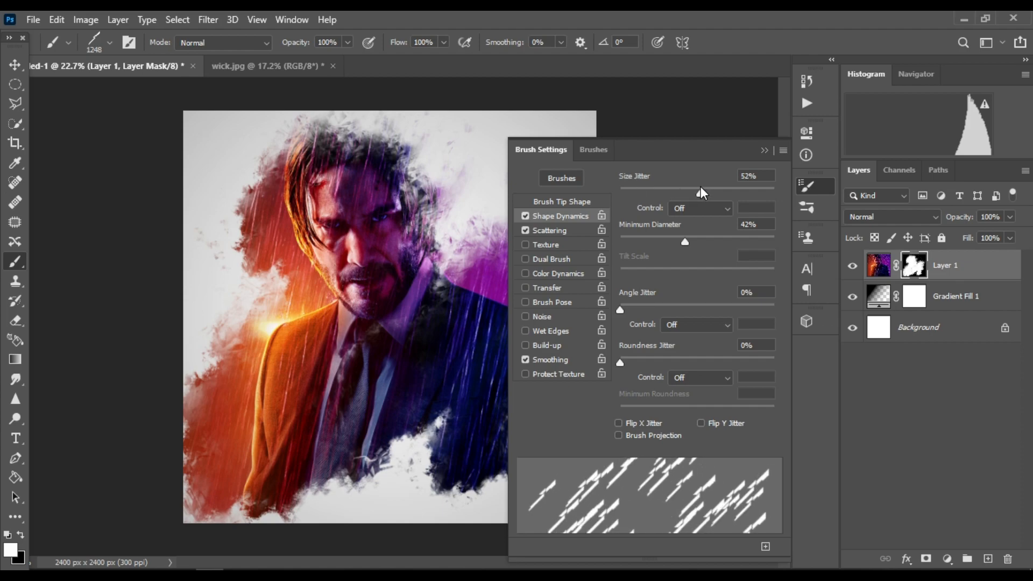
click(759, 151)
scroll(678, 435, down, 2)
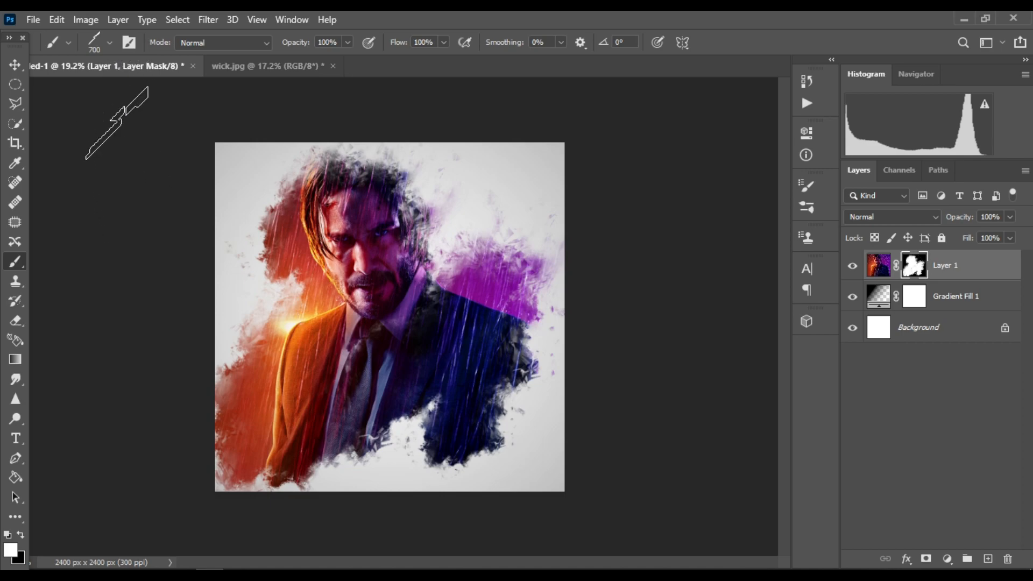
Enlarge the brush to 2500 px and stamp two large diagonal streaks on the mask across the head and chest
key(bracketright)
key(bracketright)
key(bracketright)
key(bracketright)
key(bracketright)
key(bracketright)
key(bracketright)
key(bracketright)
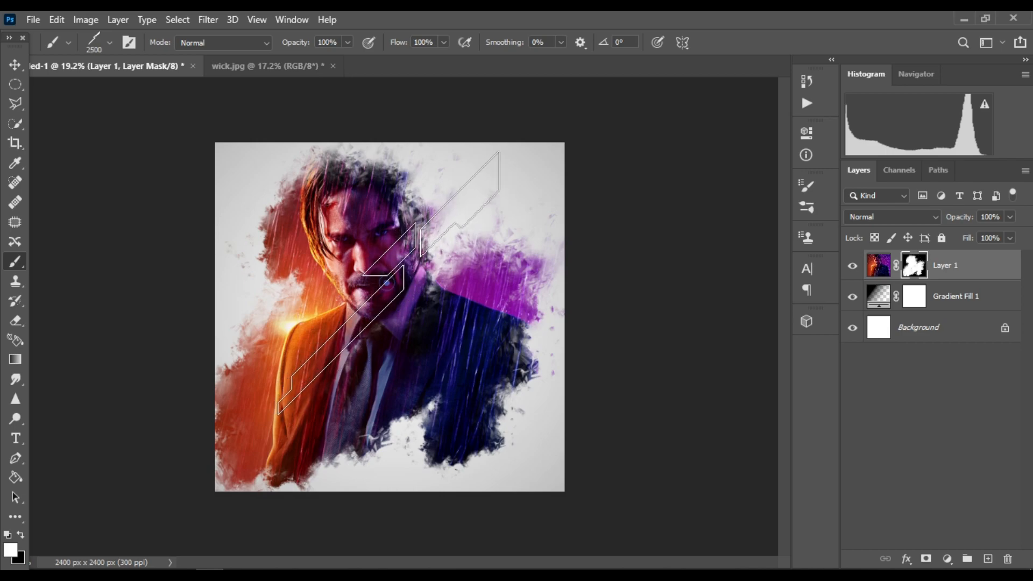
click(383, 282)
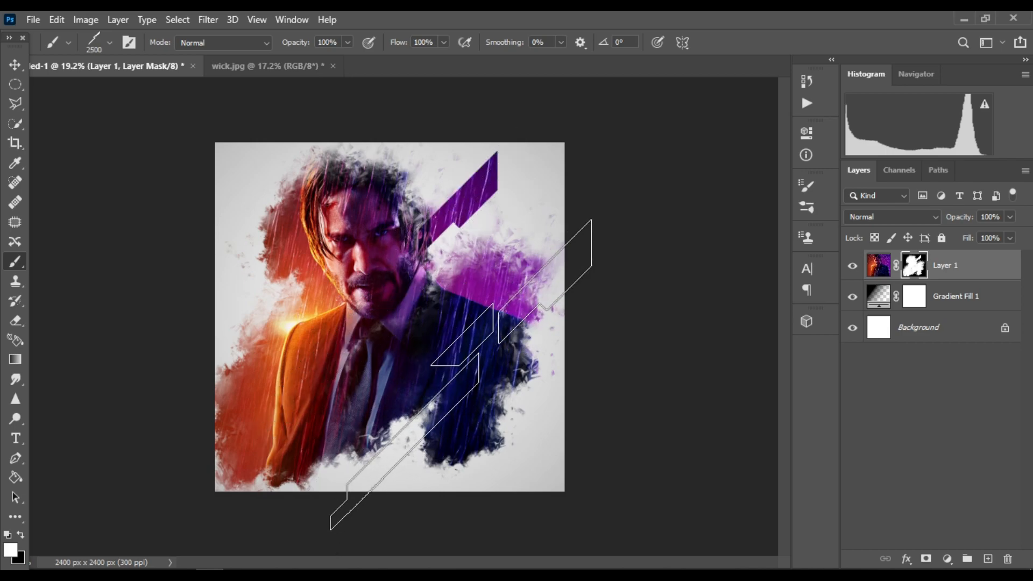
click(439, 393)
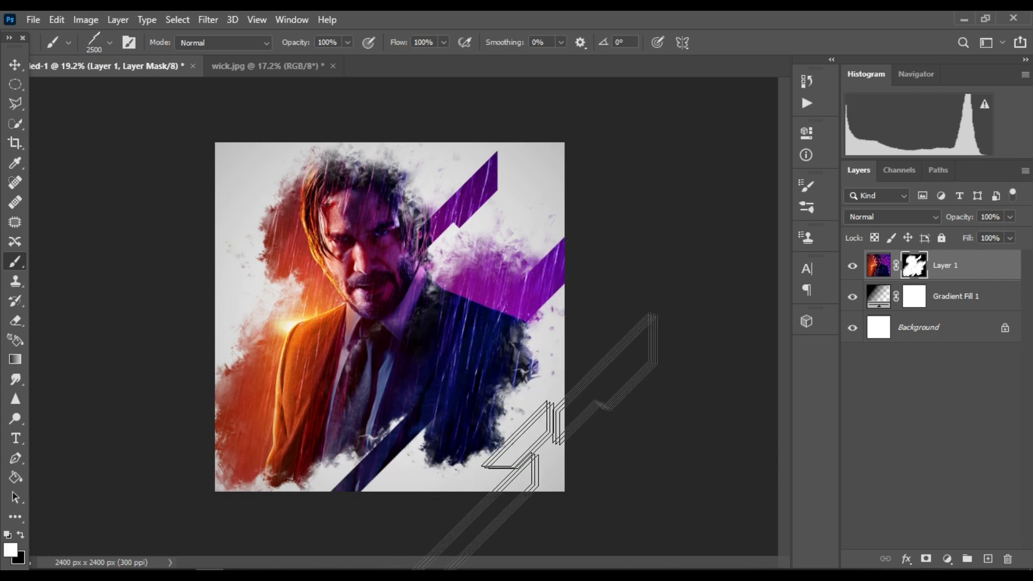
Shrink the brush to about 800–900 px and stamp smaller streaks beside the head's left side and the lower right
key(bracketleft)
key(bracketleft)
key(bracketleft)
key(bracketleft)
key(bracketleft)
key(bracketleft)
key(bracketleft)
key(bracketleft)
key(bracketleft)
key(bracketleft)
key(bracketleft)
key(bracketleft)
key(bracketleft)
key(bracketleft)
key(bracketleft)
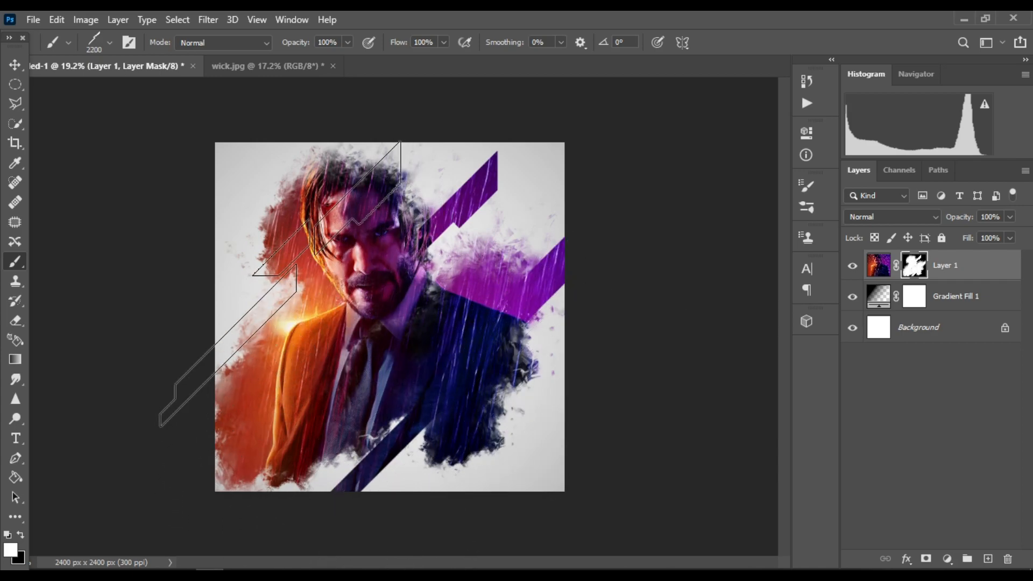
key(bracketleft)
key(bracketleft)
click(279, 250)
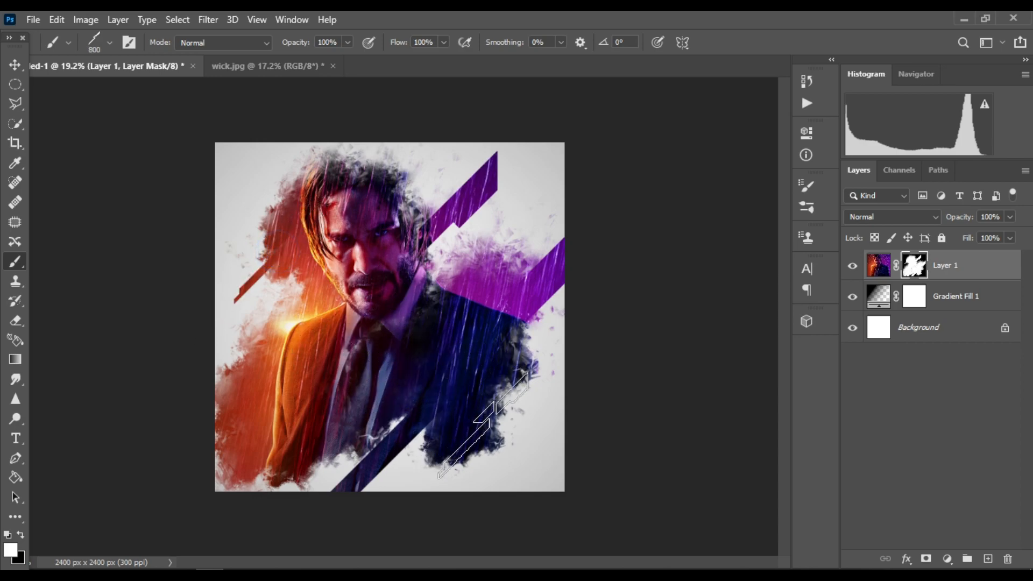
key(bracketright)
click(510, 425)
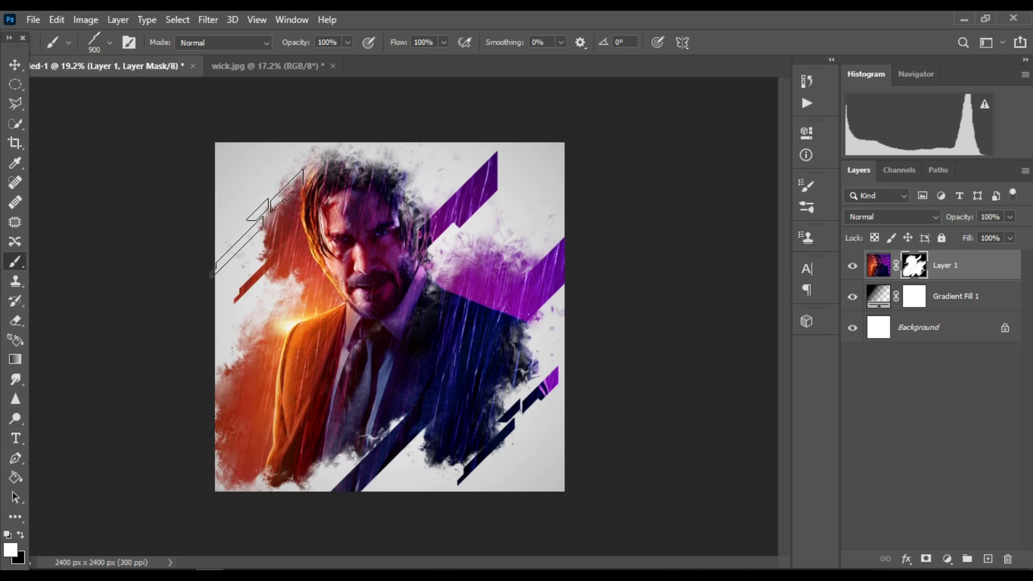
click(280, 199)
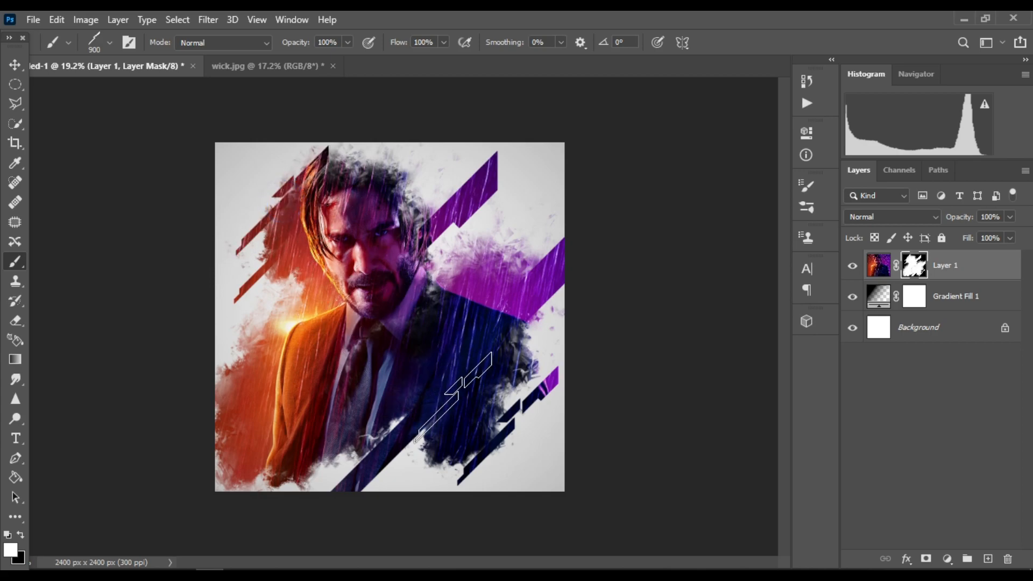
Enlarge the brush to 2200 px and stamp a streak at the canvas's upper right corner
key(bracketright)
key(bracketright)
key(bracketright)
key(bracketright)
key(bracketright)
key(bracketright)
key(bracketright)
key(bracketright)
key(bracketright)
key(bracketright)
key(bracketright)
key(bracketright)
click(595, 140)
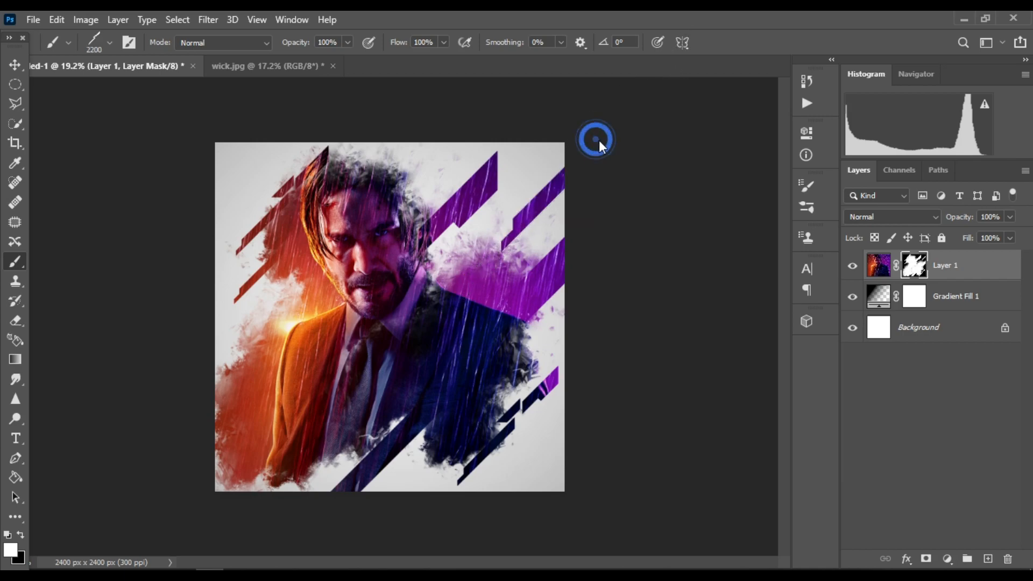
Shrink the brush to 1300 px and stamp a streak beside the top of the head
key(bracketleft)
key(bracketleft)
key(bracketleft)
key(bracketleft)
key(bracketleft)
Shrink the brush to 200 px and add small streaks near the bottom edge of the mask
key(bracketleft)
key(bracketleft)
key(bracketleft)
key(bracketleft)
click(355, 234)
key(bracketleft)
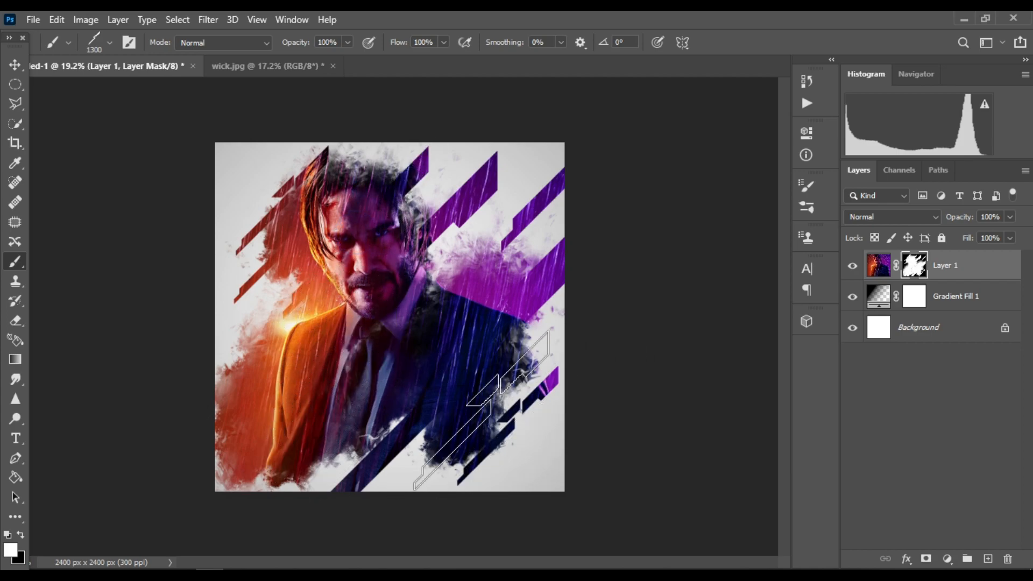
key(bracketleft)
key(bracketleft)
key(bracketleft)
key(bracketleft)
key(bracketleft)
key(bracketleft)
key(bracketleft)
key(bracketleft)
key(bracketleft)
key(bracketleft)
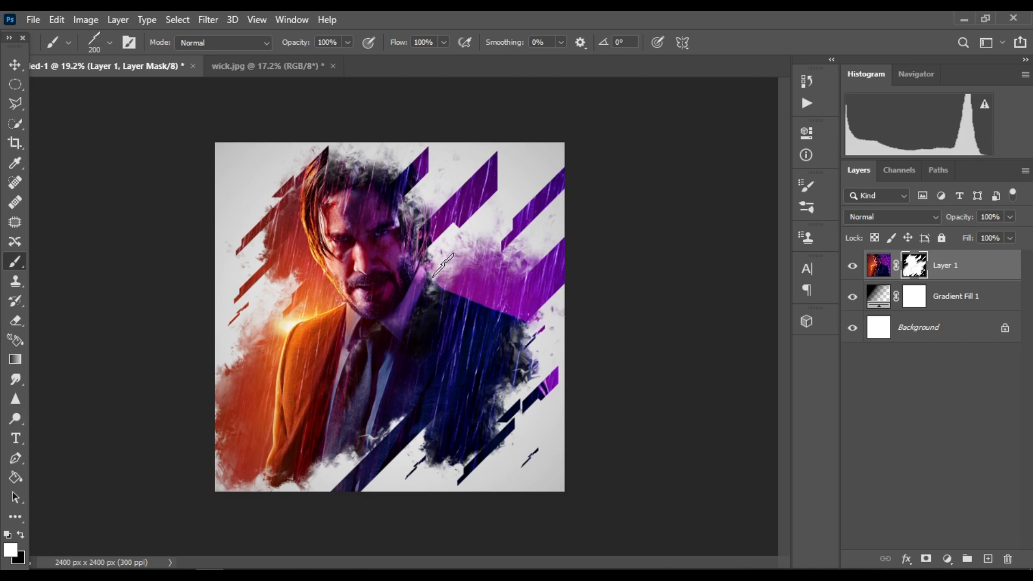
Pick a spatter brush tip from the brush picker and enlarge it to 900 px
click(109, 43)
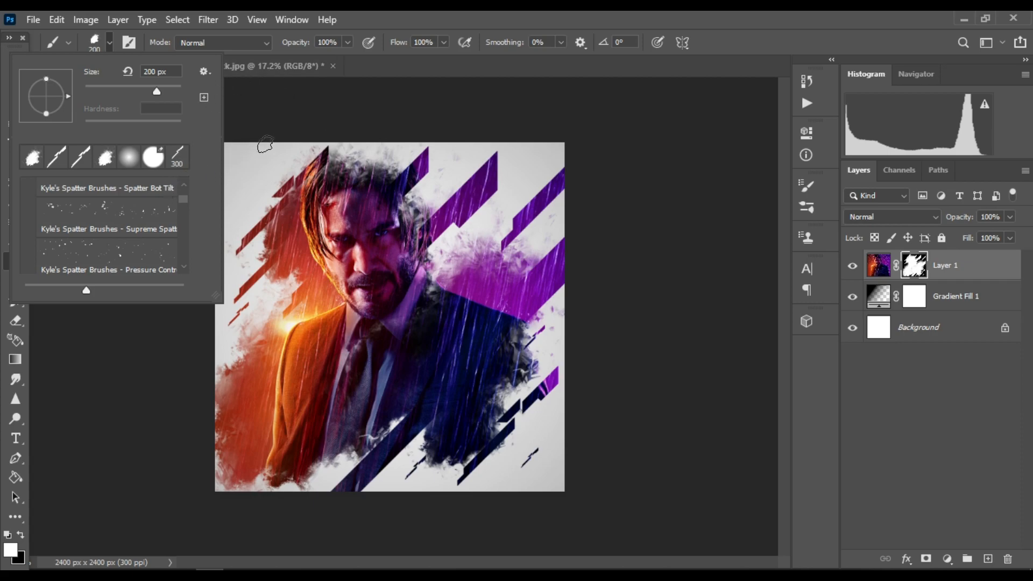
click(109, 43)
key(bracketright)
key(bracketright)
key(bracketright)
key(bracketright)
key(bracketright)
key(bracketright)
key(bracketright)
key(bracketright)
key(bracketright)
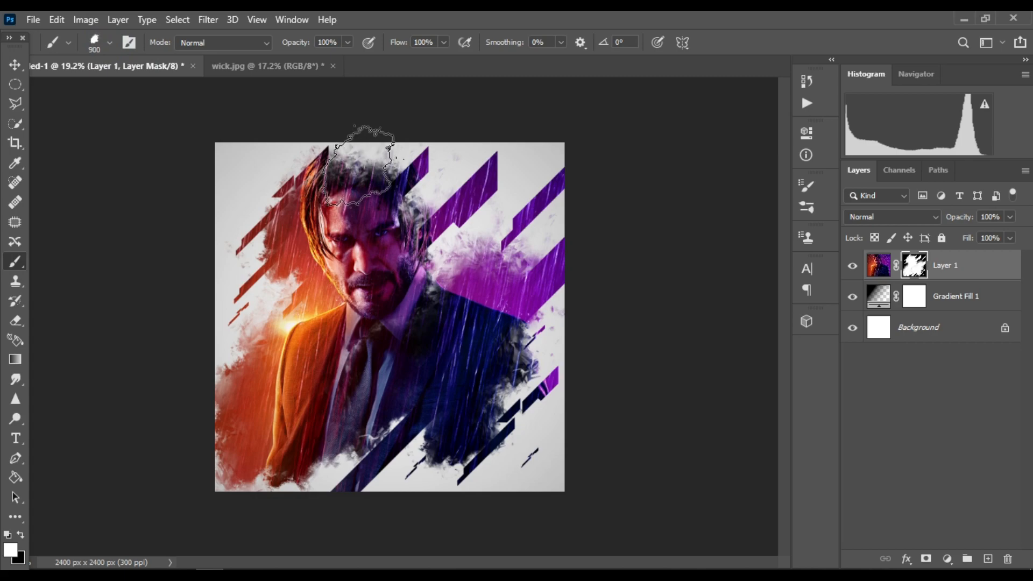